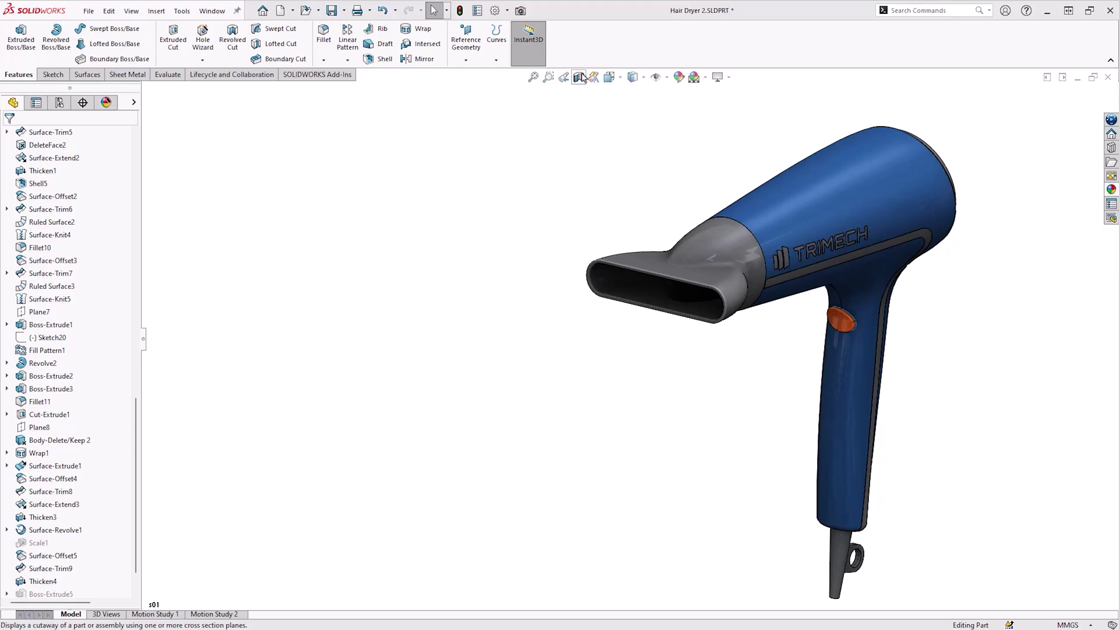
Apply the hair dryer section cutaway and expand the seven Solid Bodies in the tree.
left_click(580, 77)
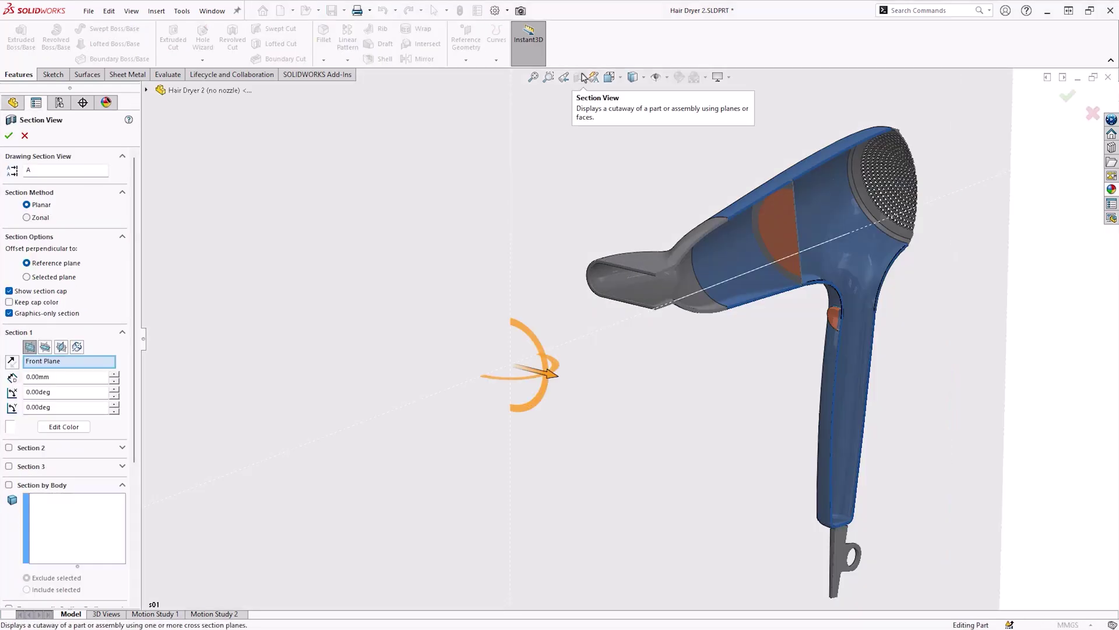
left_click(9, 137)
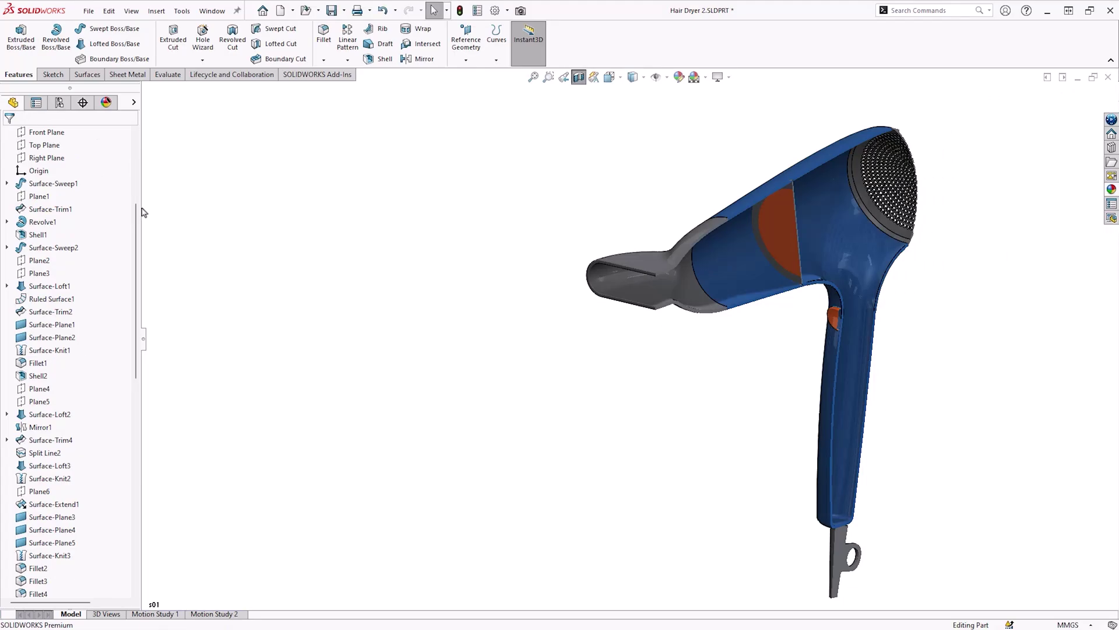
left_click_drag(137, 217, 142, 137)
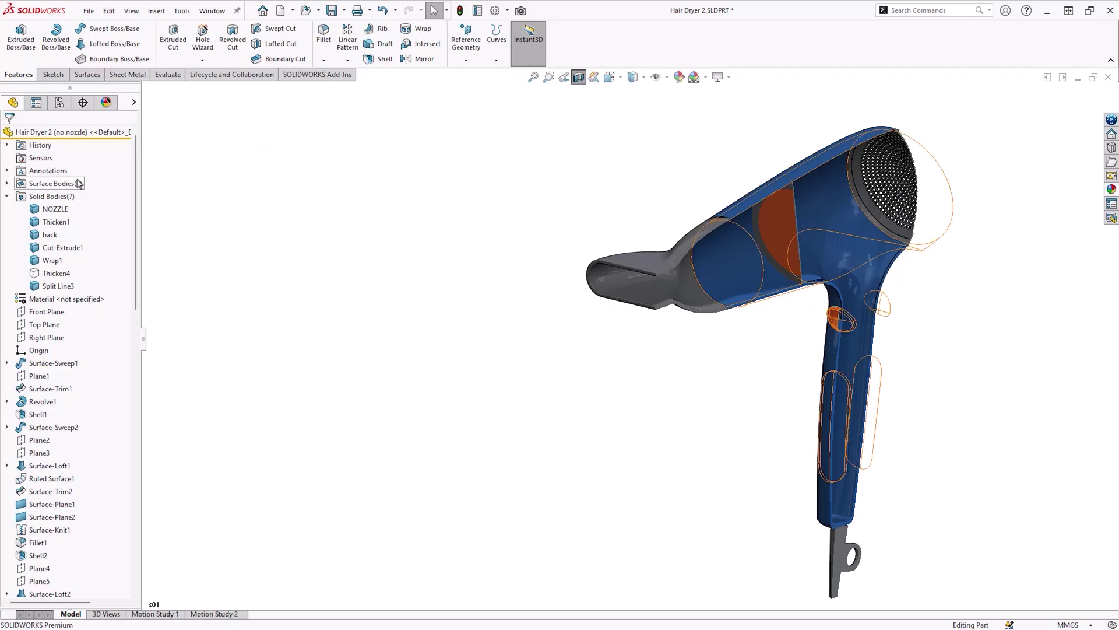
Select the Thicken4 body, fit the whole model in view, then clear the selection.
left_click(56, 274)
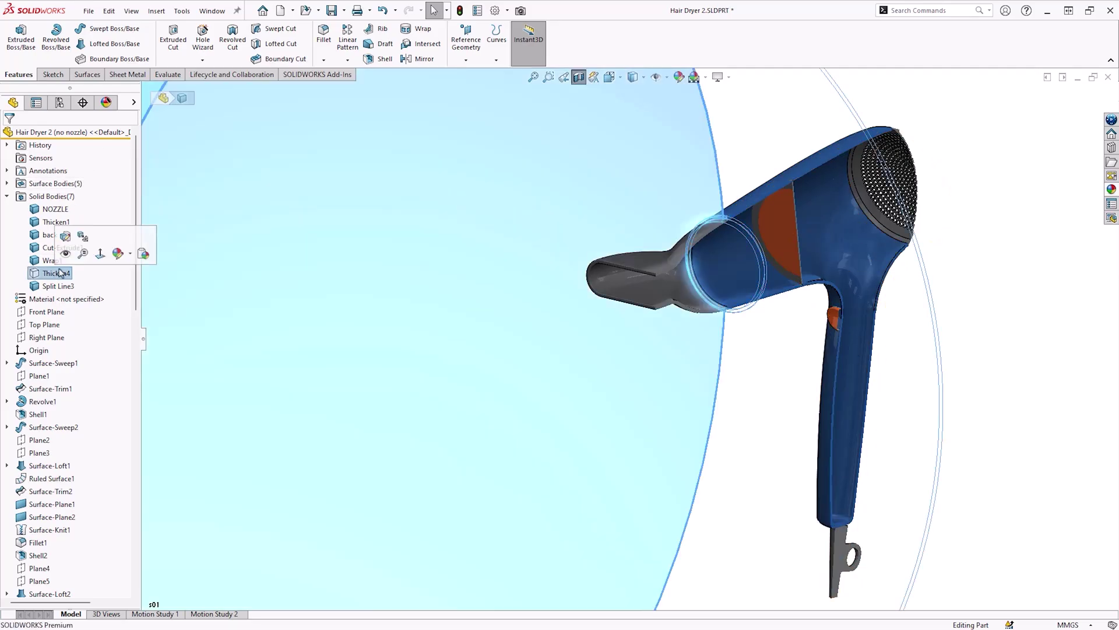
key("f")
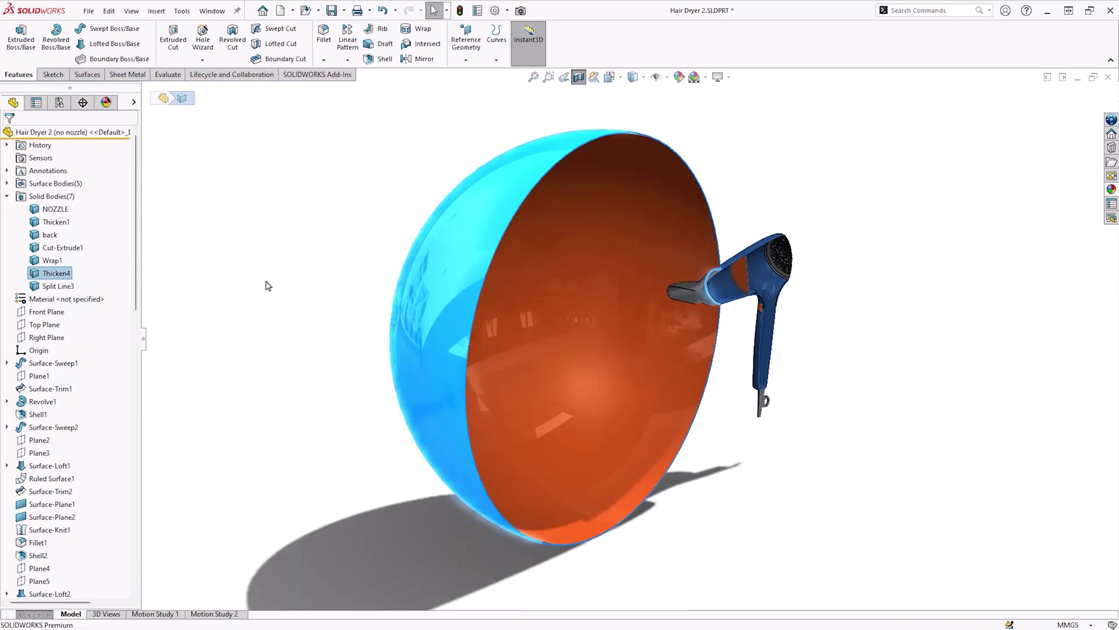
scroll(719, 298, "down", 5)
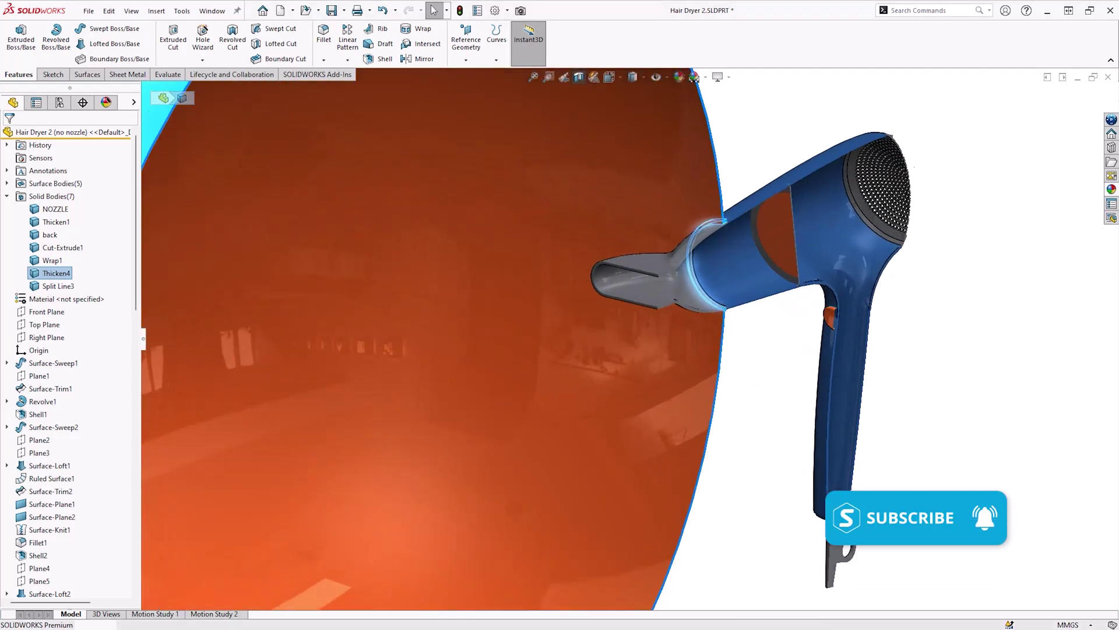
left_click(980, 122)
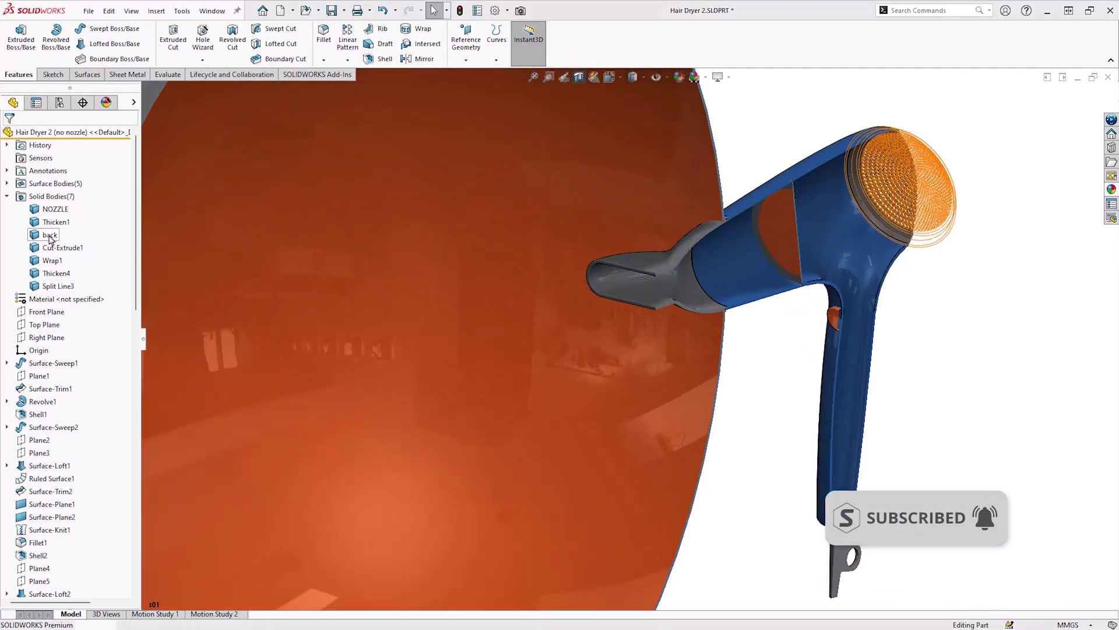
Delete the 'back' grille body, leaving six solid bodies.
left_click(51, 239)
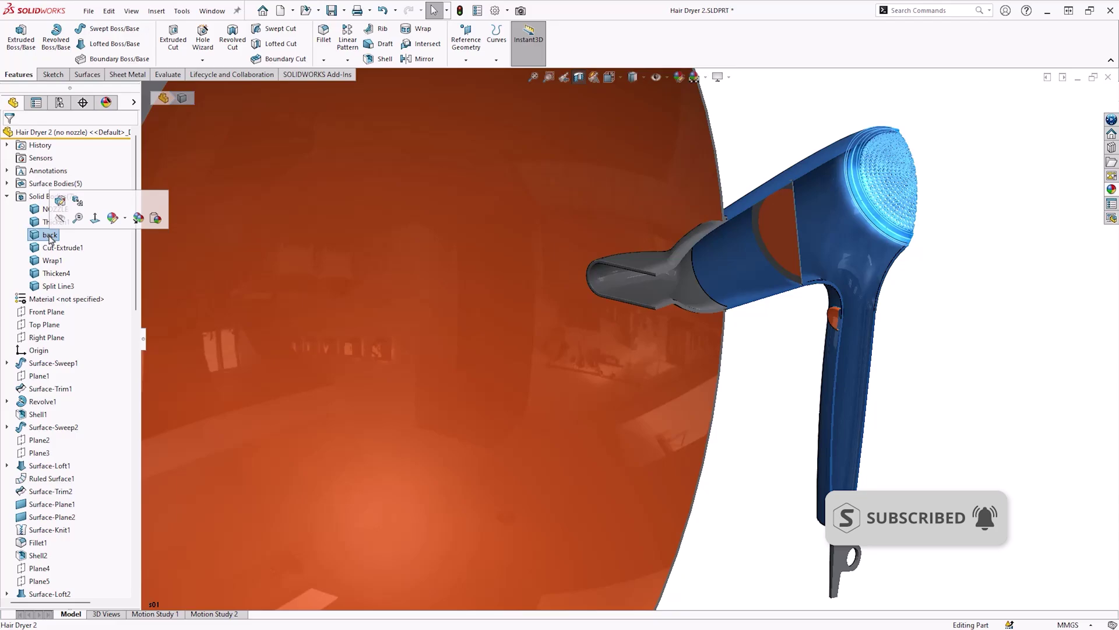
key("Delete")
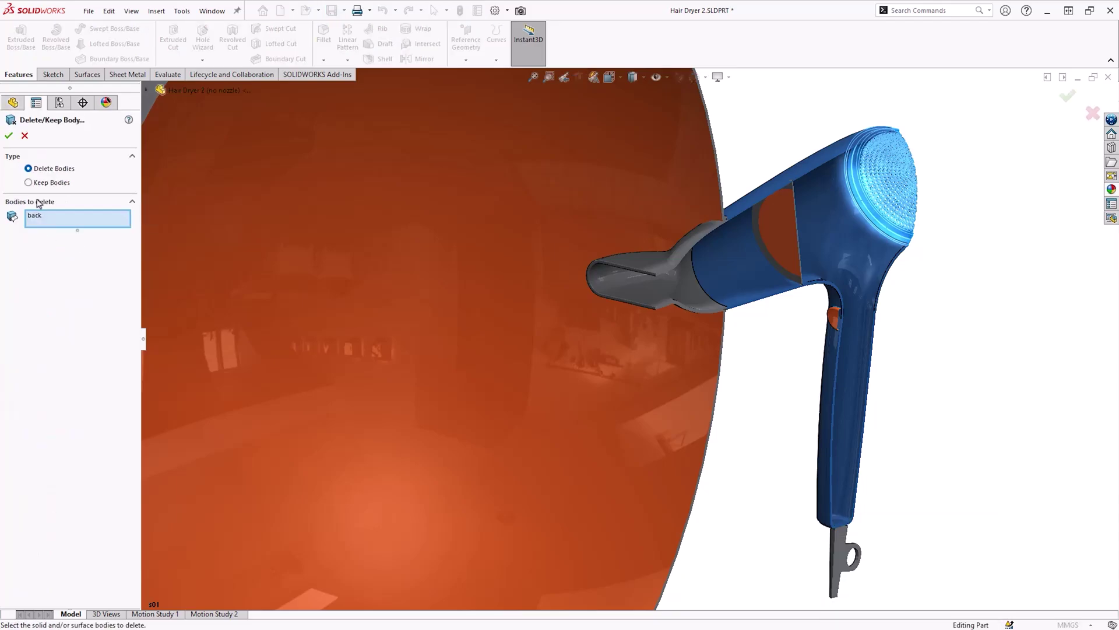
left_click(9, 135)
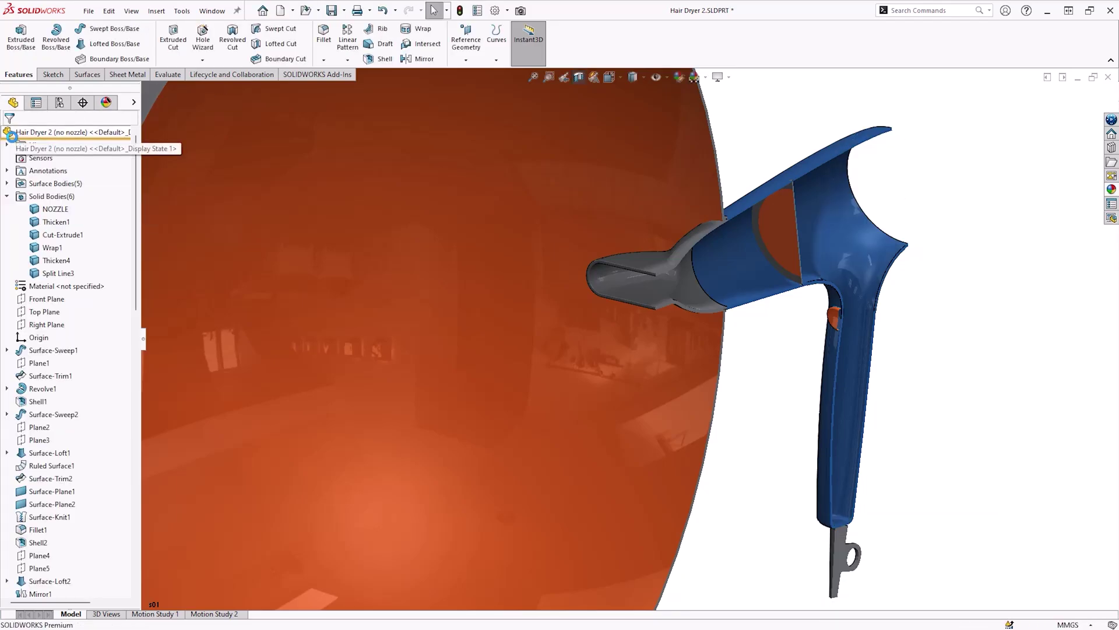
left_click(166, 75)
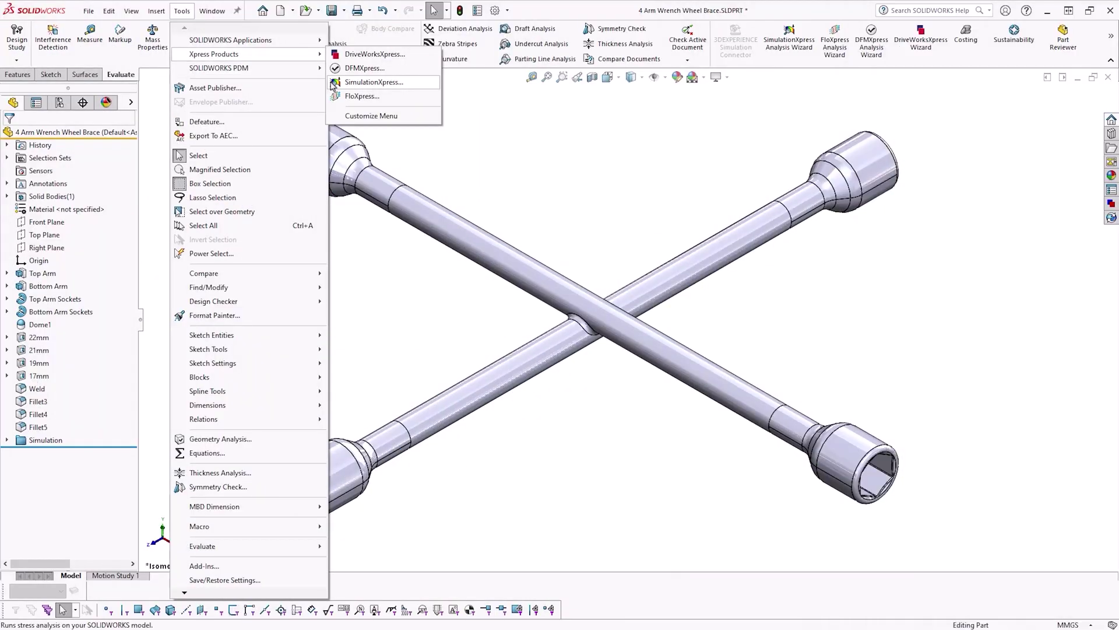
Launch the FloXpress Analysis Wizard from the Evaluate tools and reach the Flow Inlet step.
left_click(334, 85)
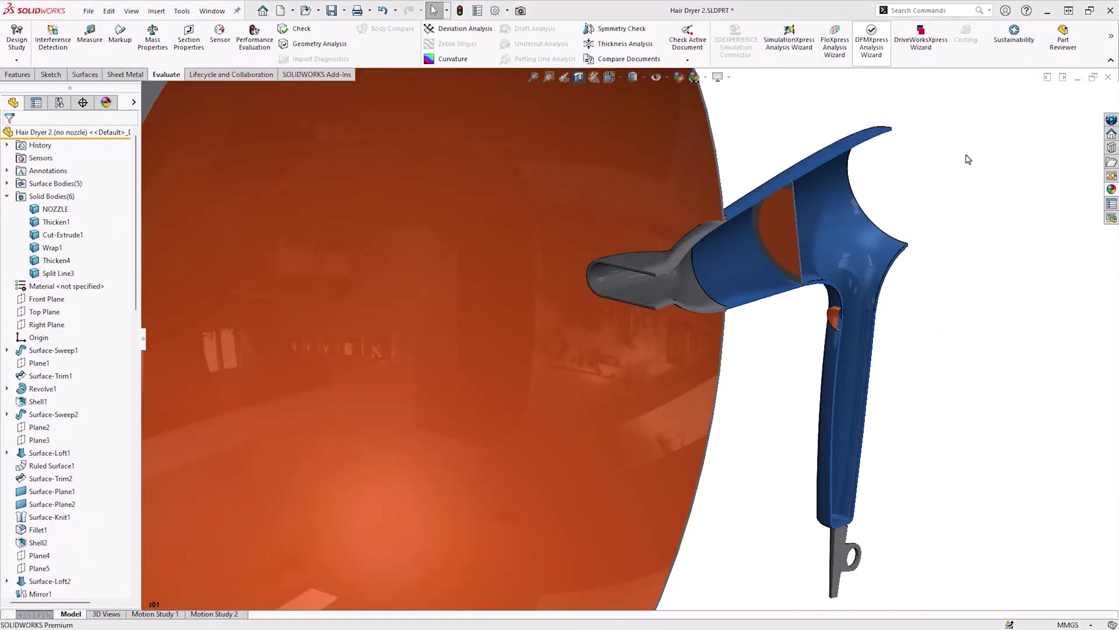
left_click(968, 159)
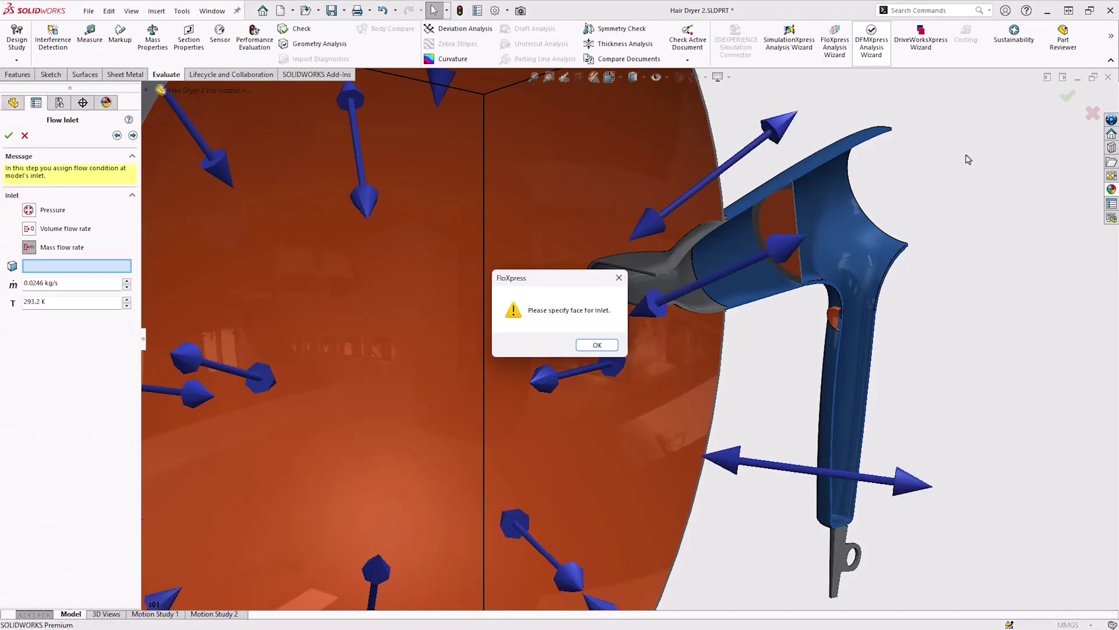
Set the barrel face as the inlet at 0.0246 kg/s and 293.2 K.
left_click(597, 345)
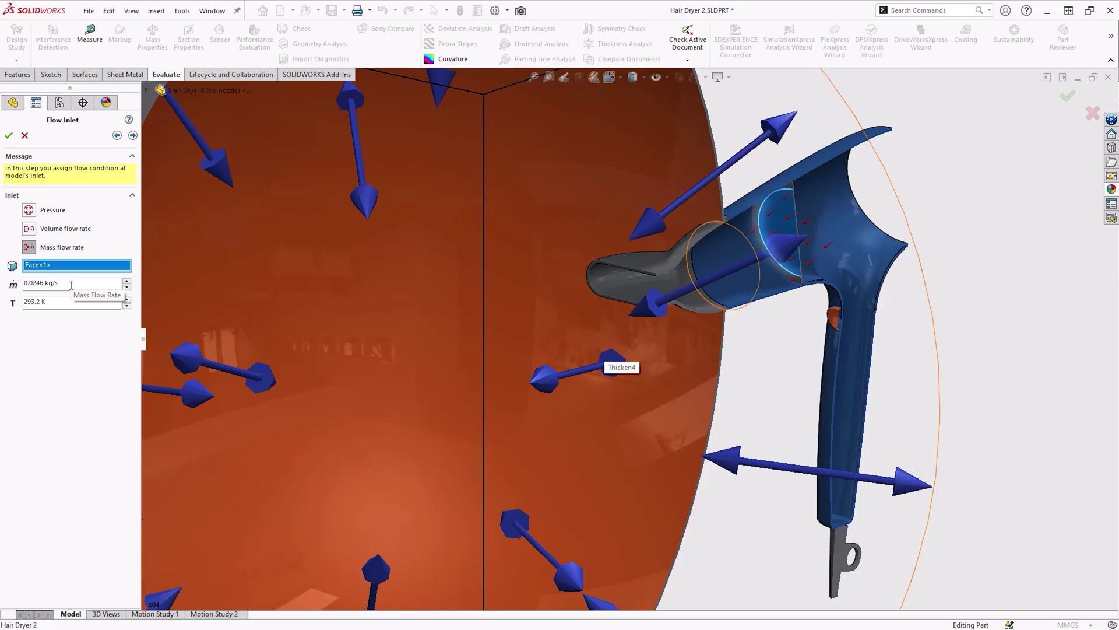
left_click(134, 136)
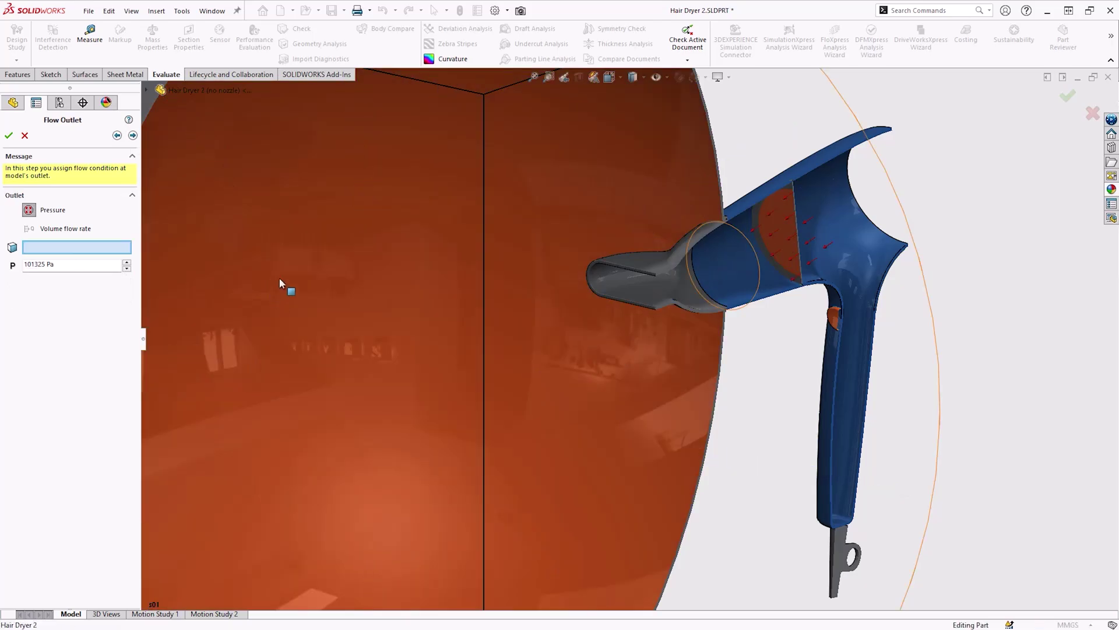
Assign the dryer's exit face as the flow outlet and run the FloXpress solve.
left_click(279, 280)
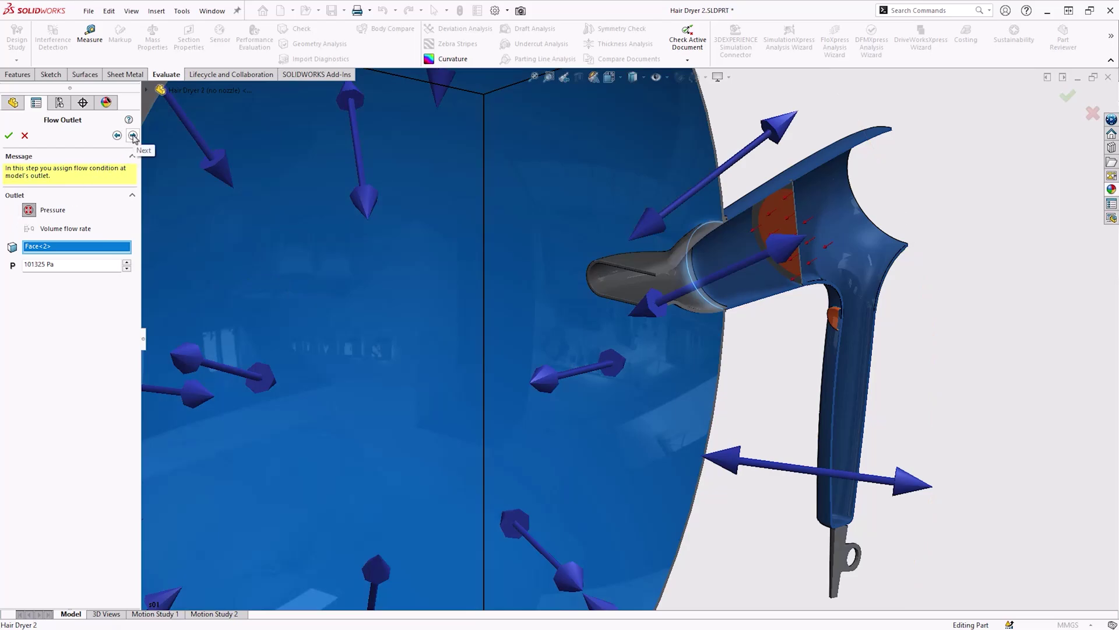
left_click(134, 136)
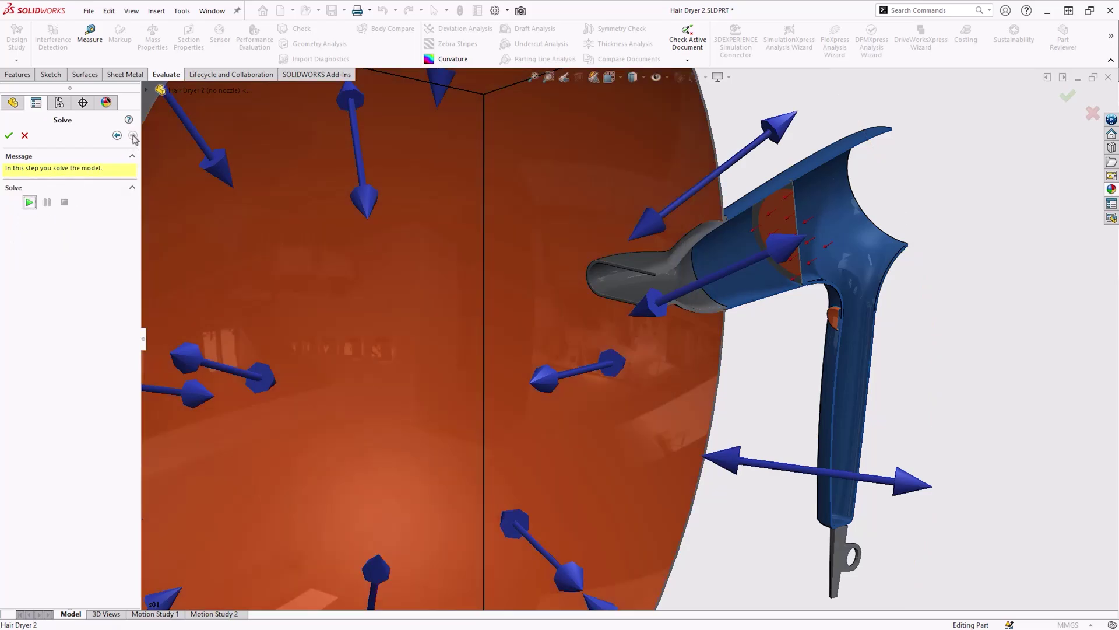
left_click(29, 203)
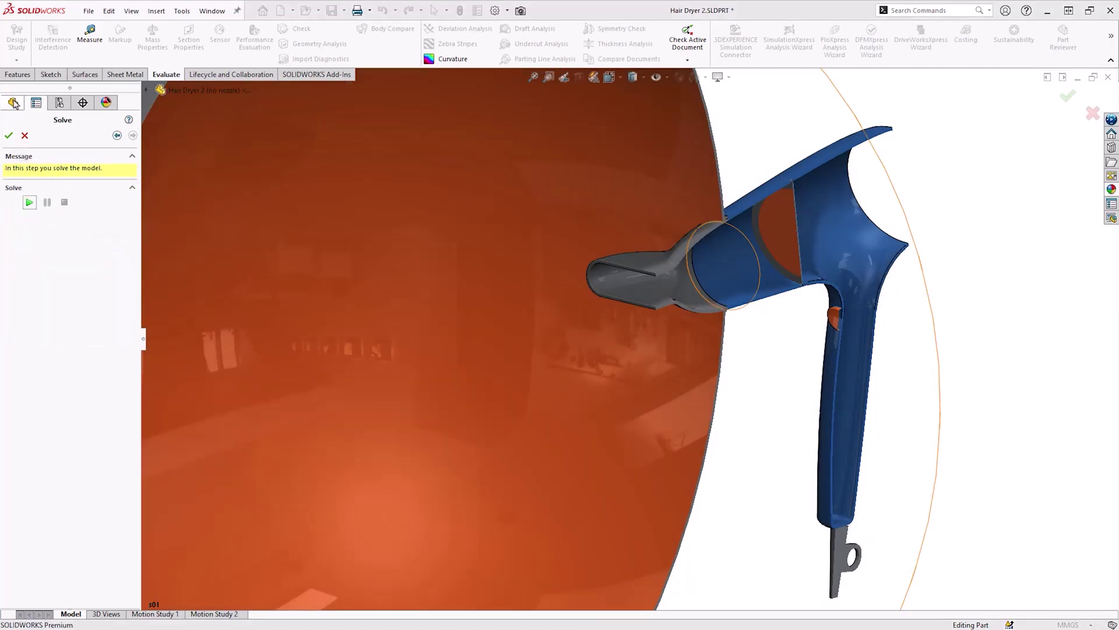
mouse_move(210, 89)
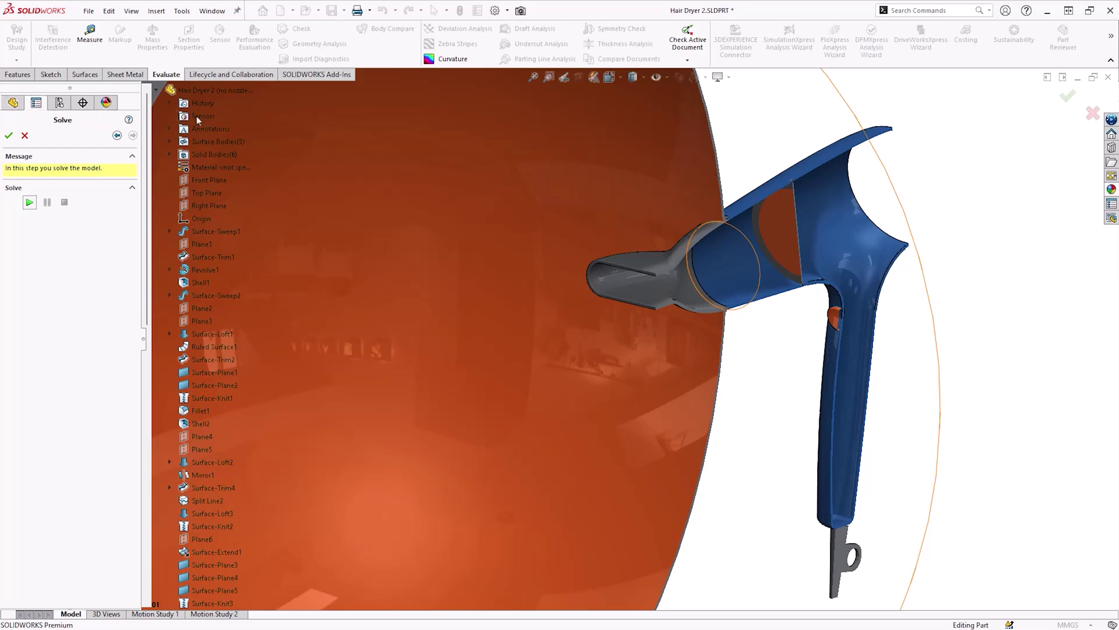
Hide the large orange enclosing solid body to reveal the velocity trajectories.
left_click(172, 156)
right_click(211, 220)
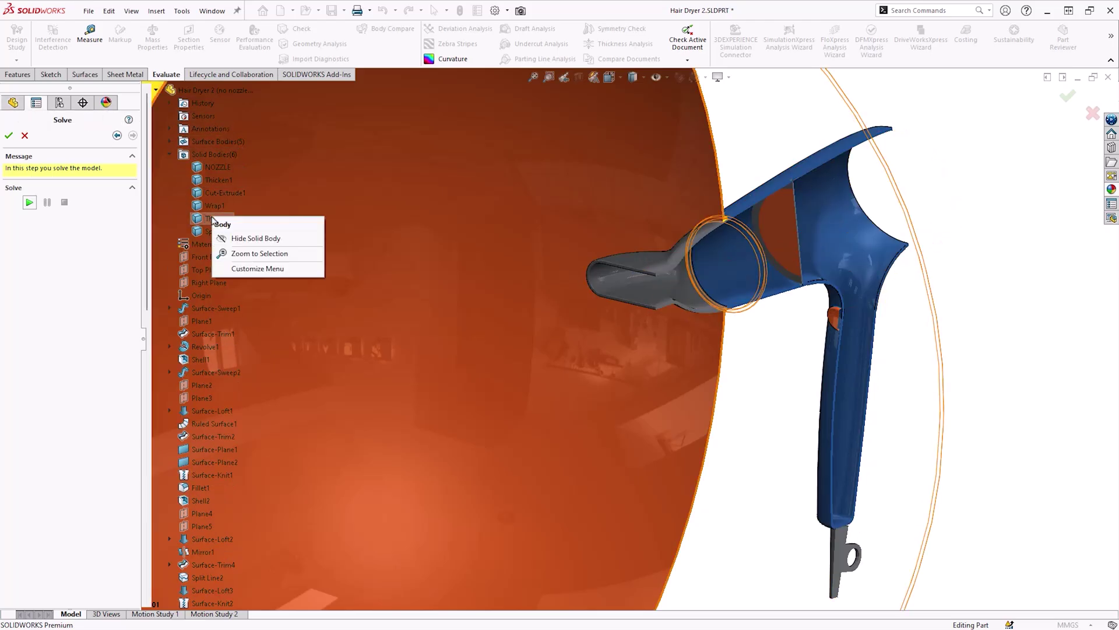
left_click(251, 239)
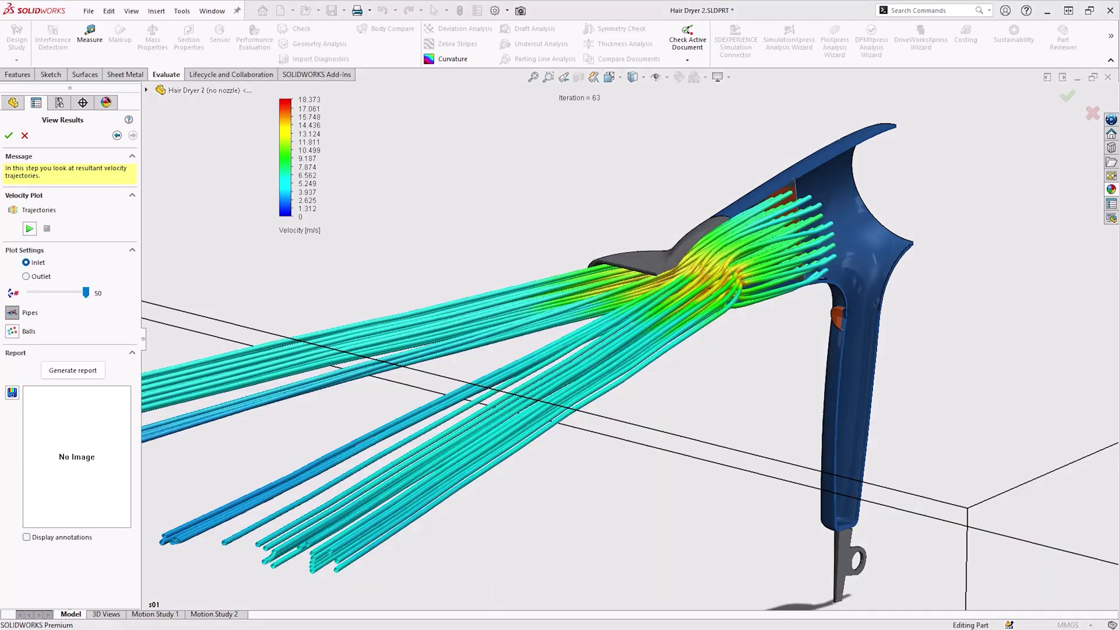
Play the inlet velocity trajectory animation and stop it when finished.
left_click(30, 228)
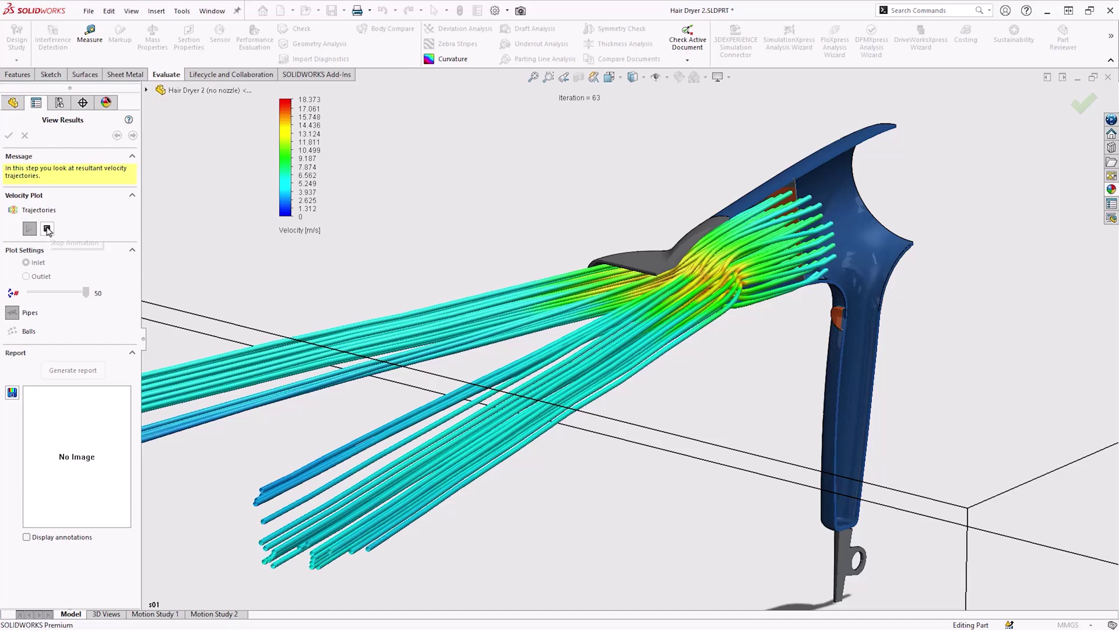
left_click(29, 228)
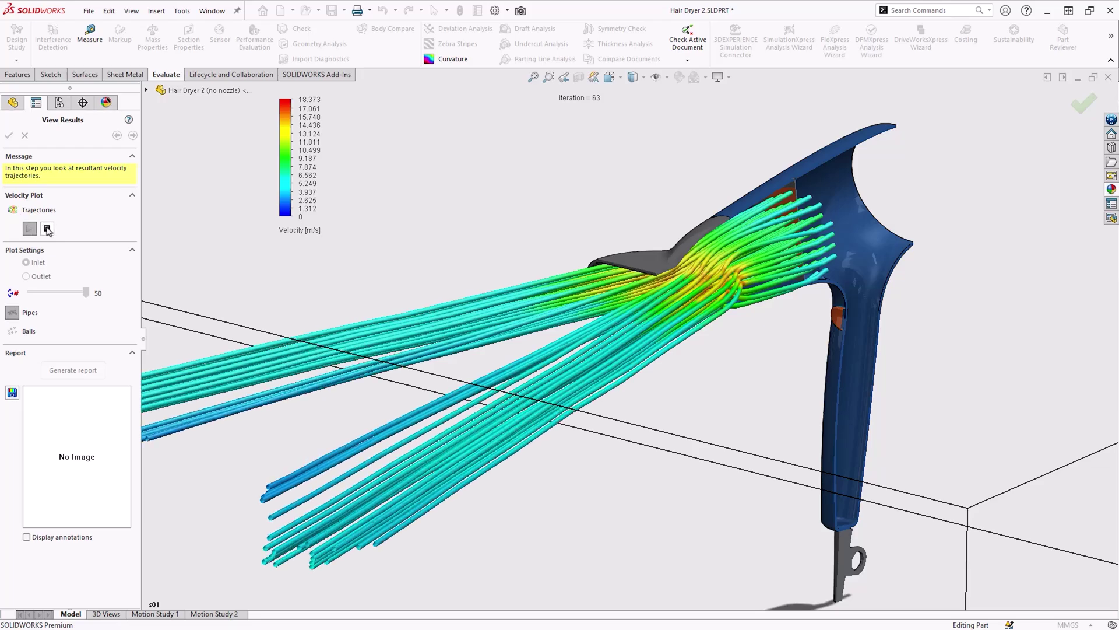
left_click(48, 228)
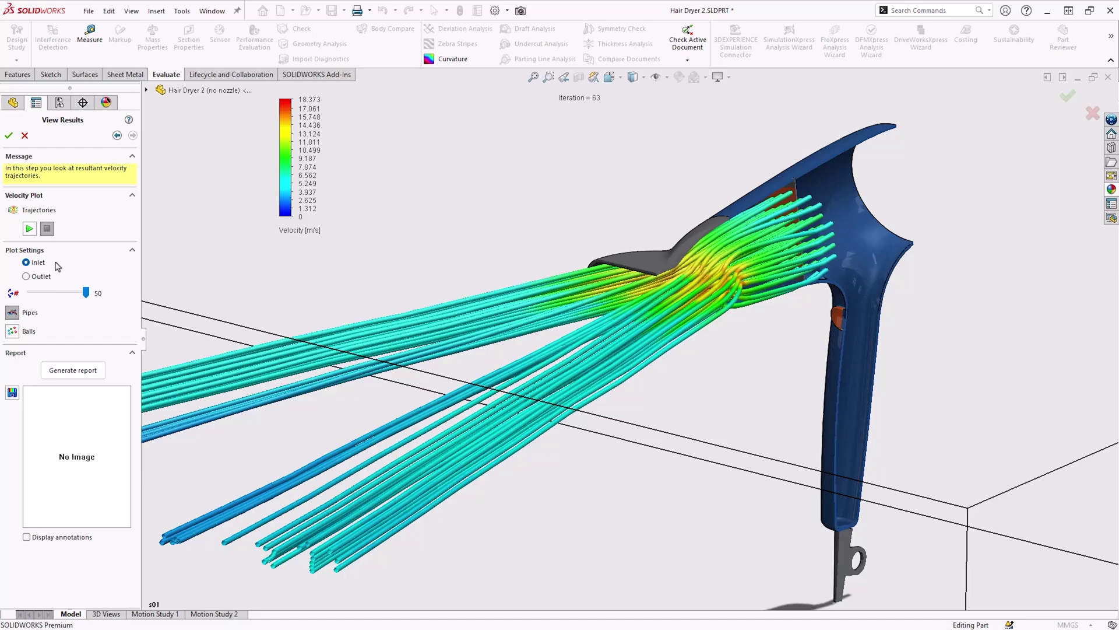
Select Outlet, animate the outlet velocity trajectories, and stop the playback.
left_click(26, 276)
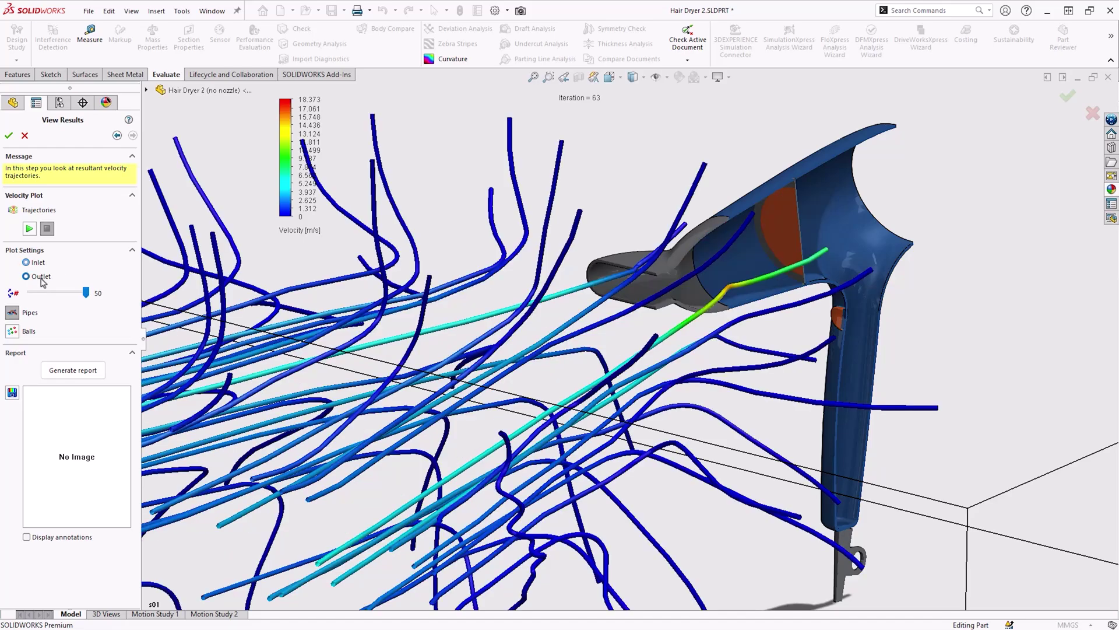
left_click(29, 229)
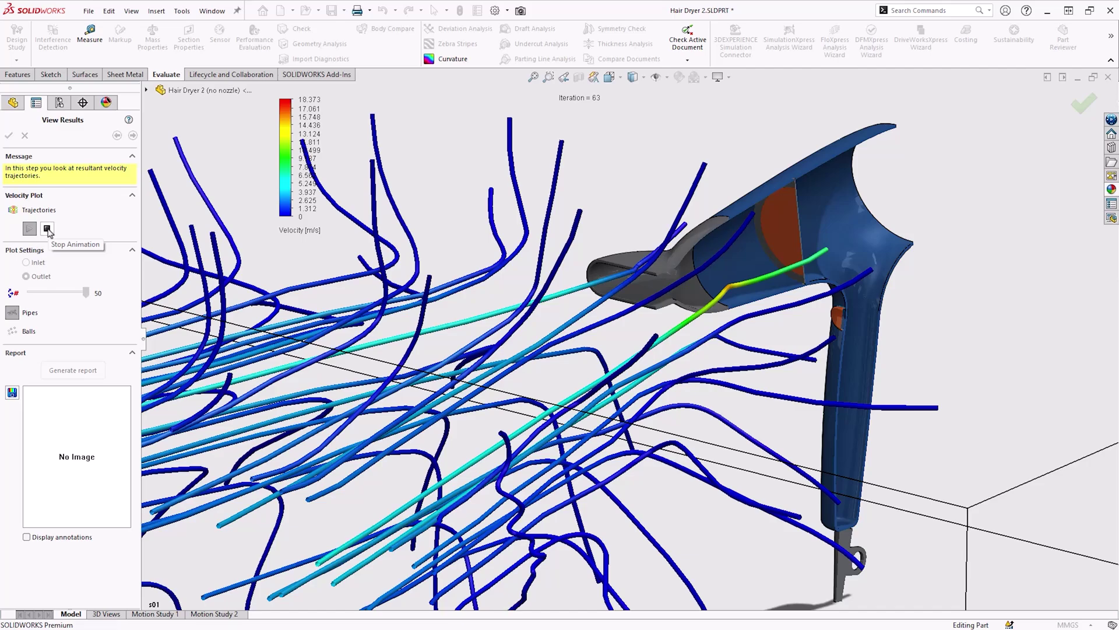
left_click(47, 229)
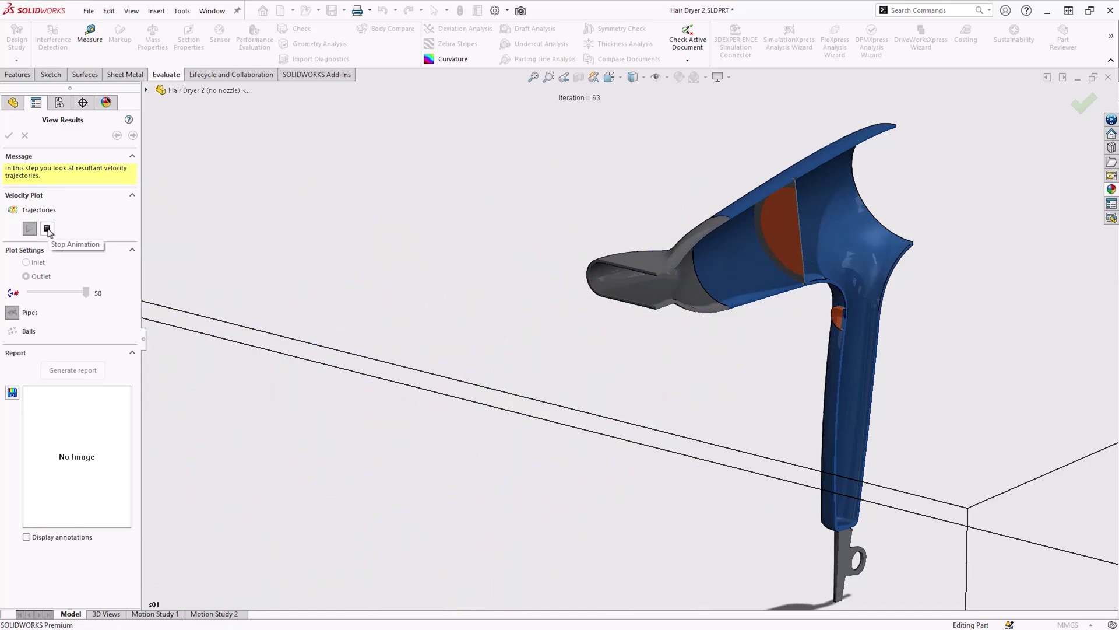
Display trajectories as balls and animate the inlet flow, then stop it.
left_click(12, 331)
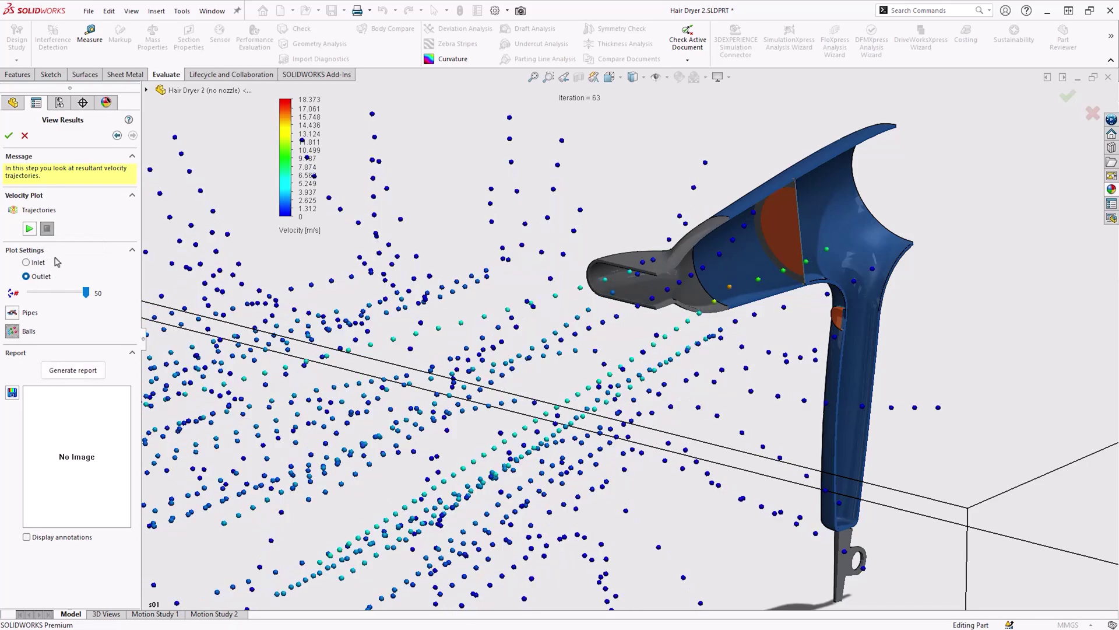
left_click(26, 263)
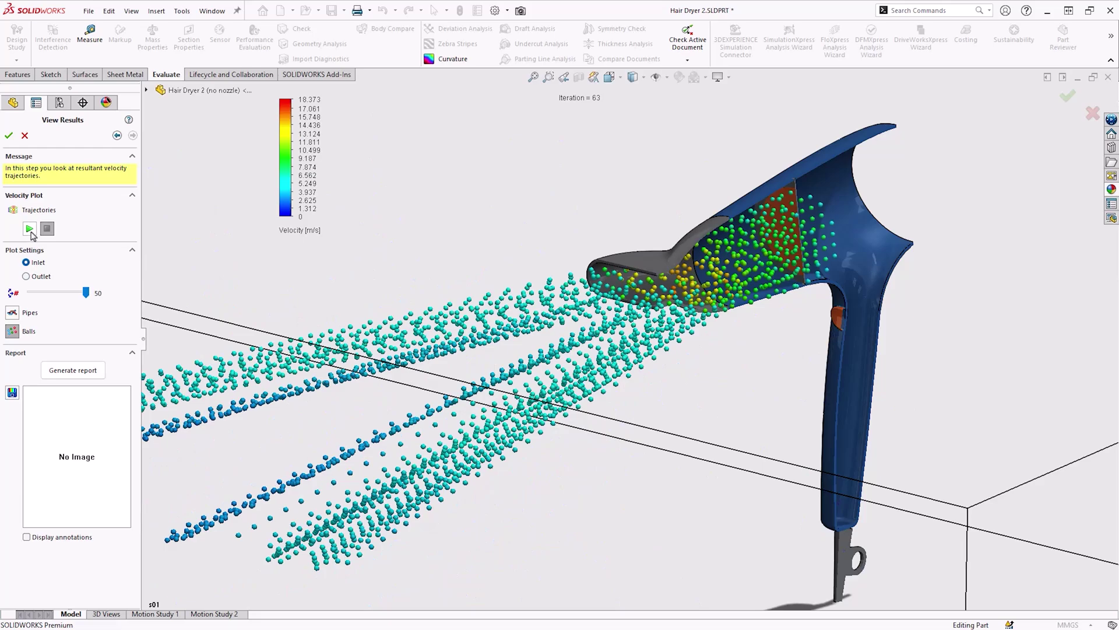
left_click(30, 230)
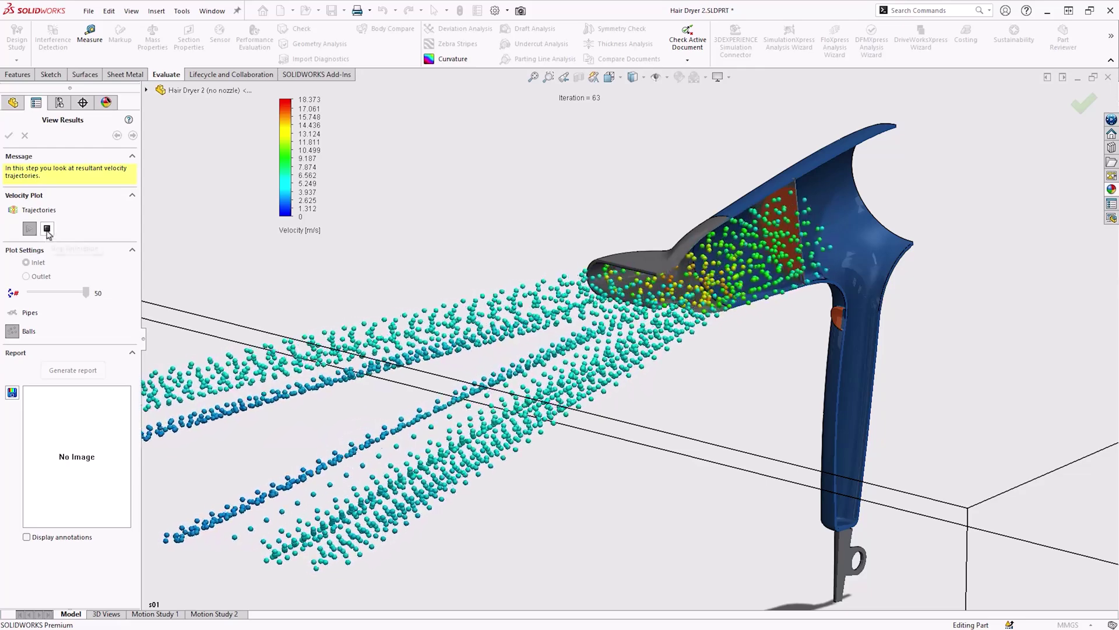
left_click(47, 229)
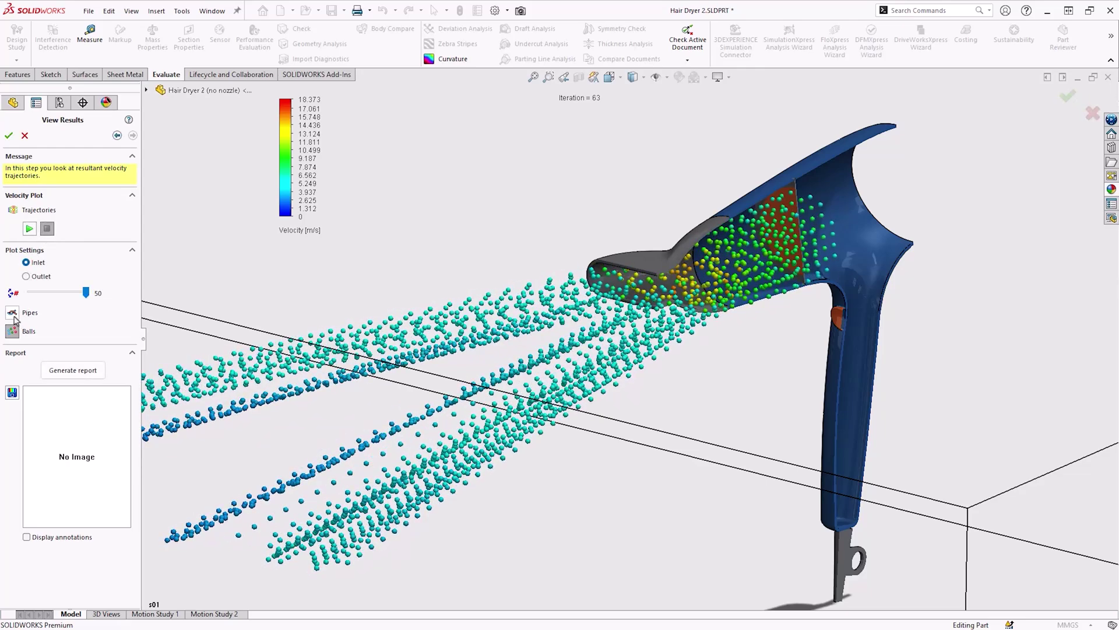
Animate the outlet ball trajectories, then return to inlet trajectories shown as pipes.
left_click(41, 277)
left_click(29, 229)
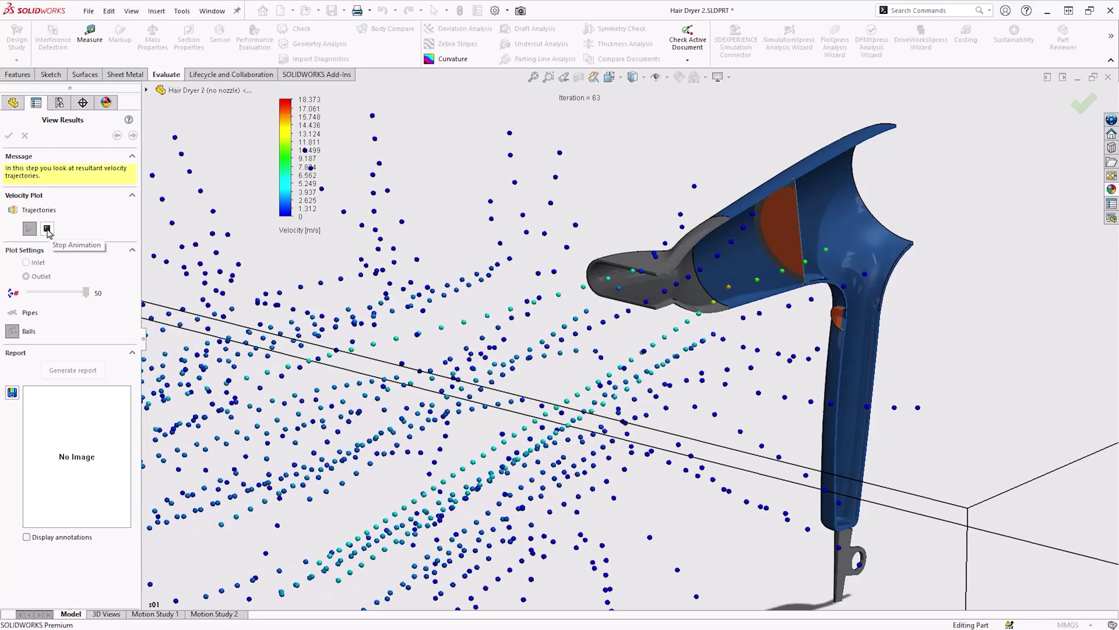
left_click(47, 228)
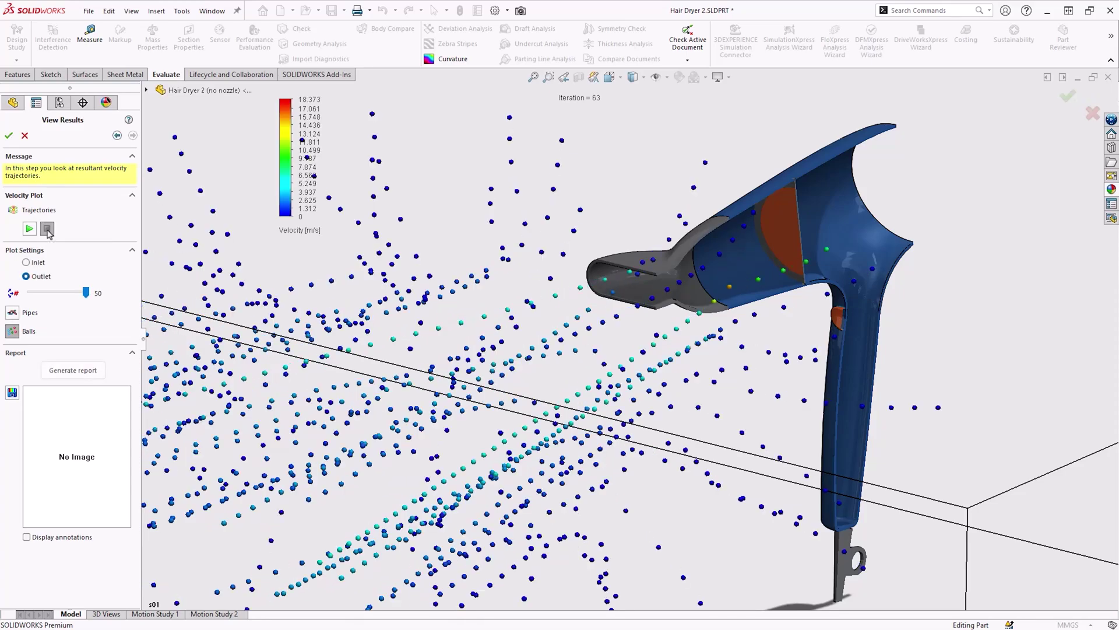
left_click(11, 312)
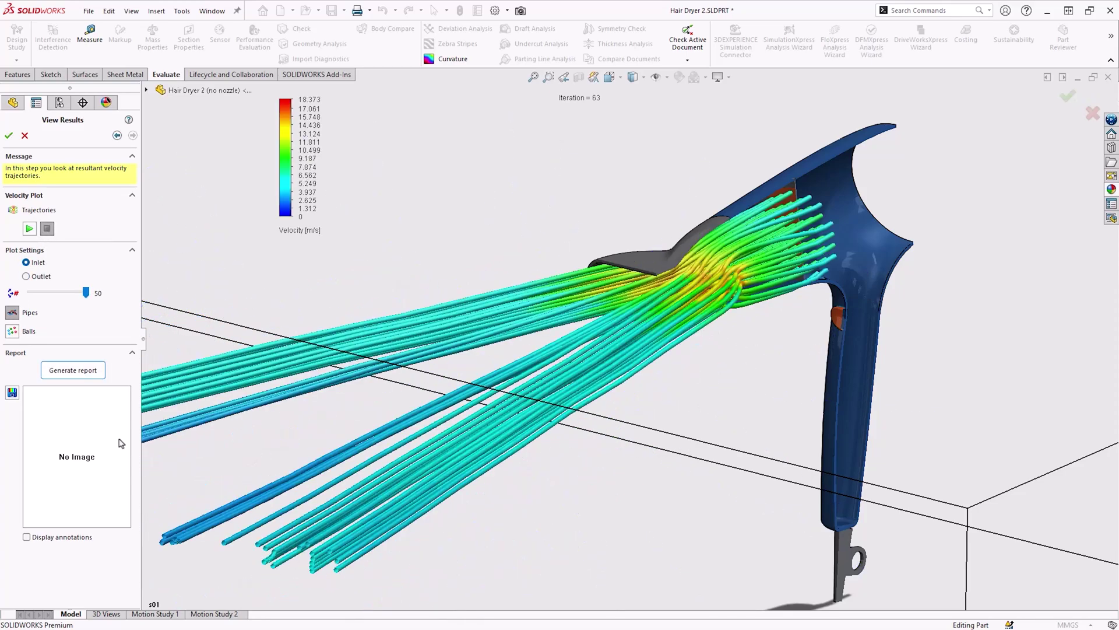
Snap an image of the pipe trajectories and generate the Word report (max 19.215 m/s).
left_click(12, 395)
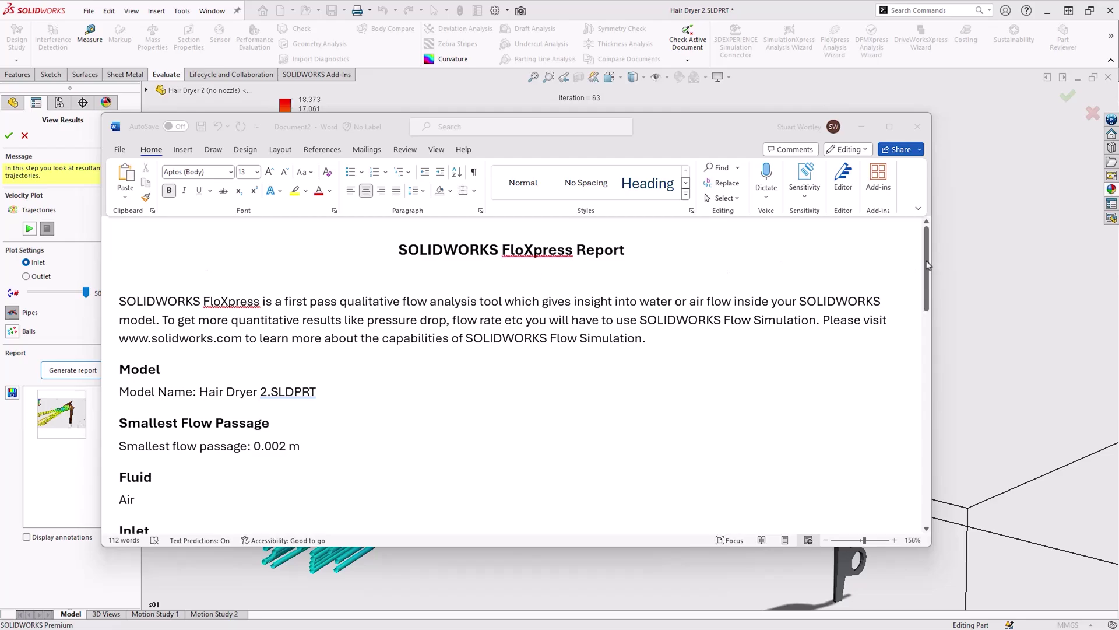
left_click_drag(929, 265, 945, 493)
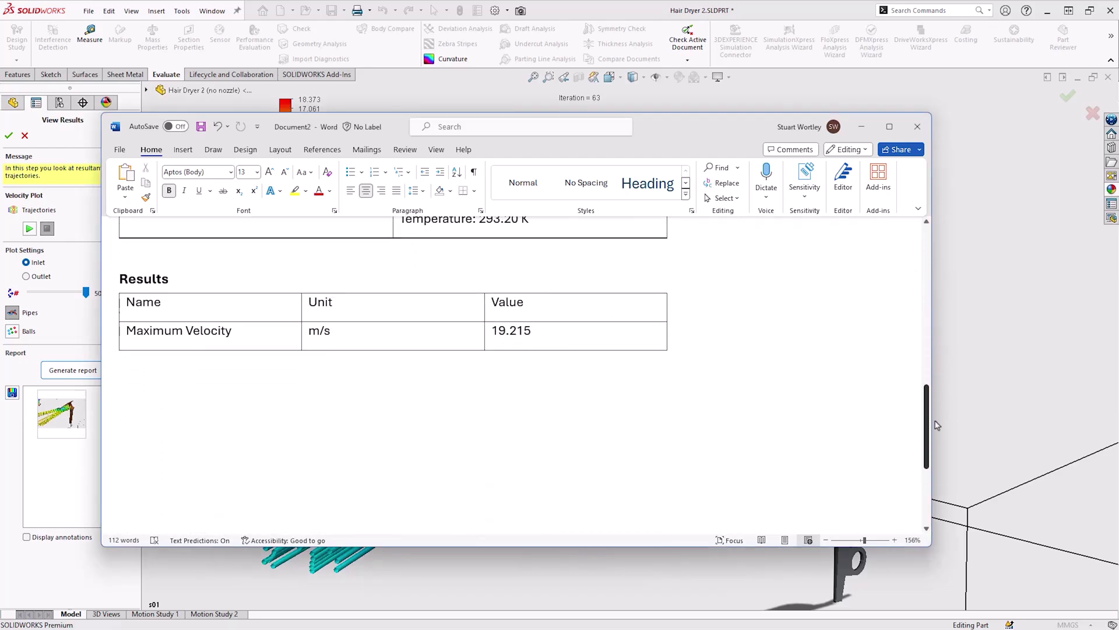